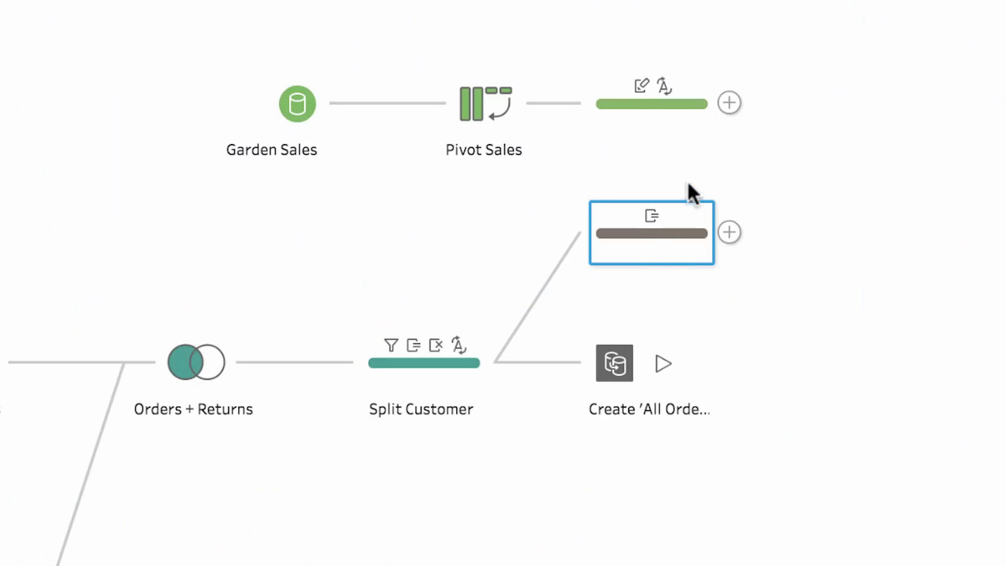
Join the new step, filter Order Date to 2017 onward, and group Approver into 13 values
left_click_drag(729, 111, 730, 107)
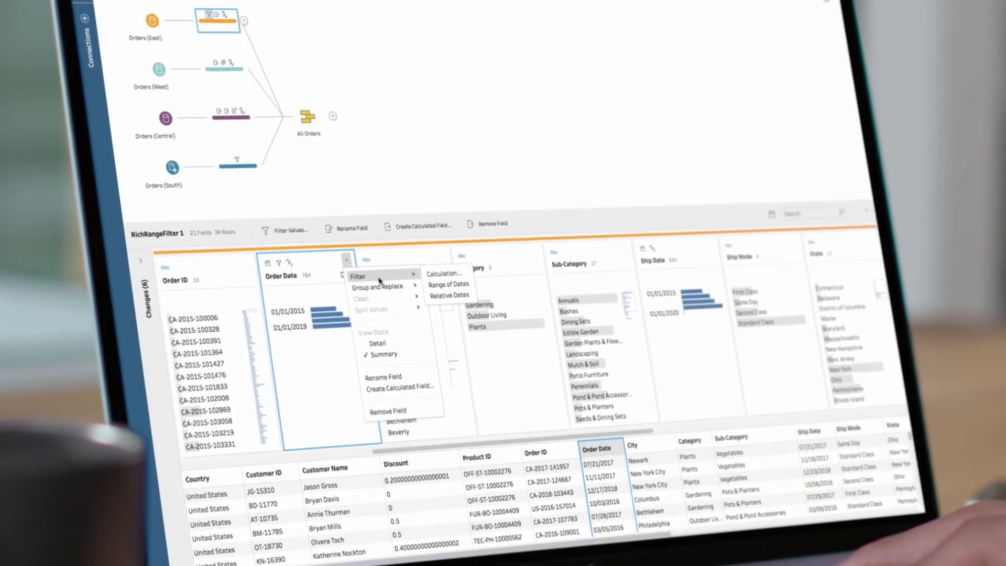
left_click(451, 287)
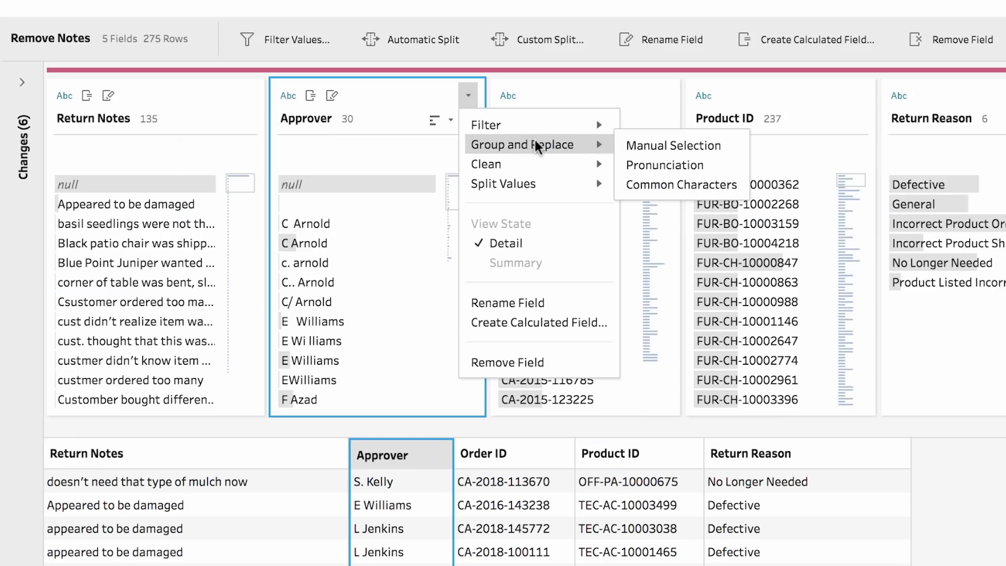
left_click(713, 183)
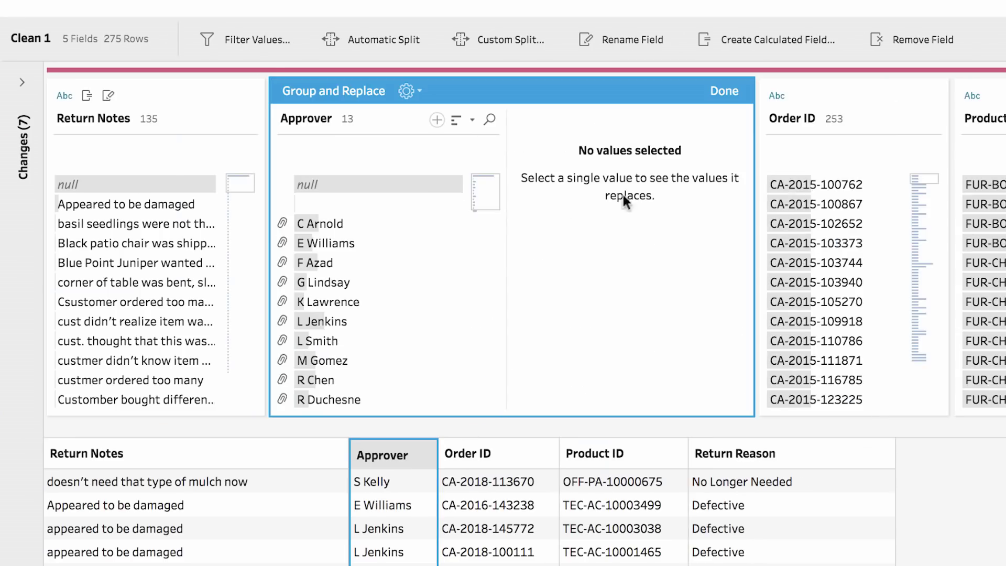
left_click(326, 227)
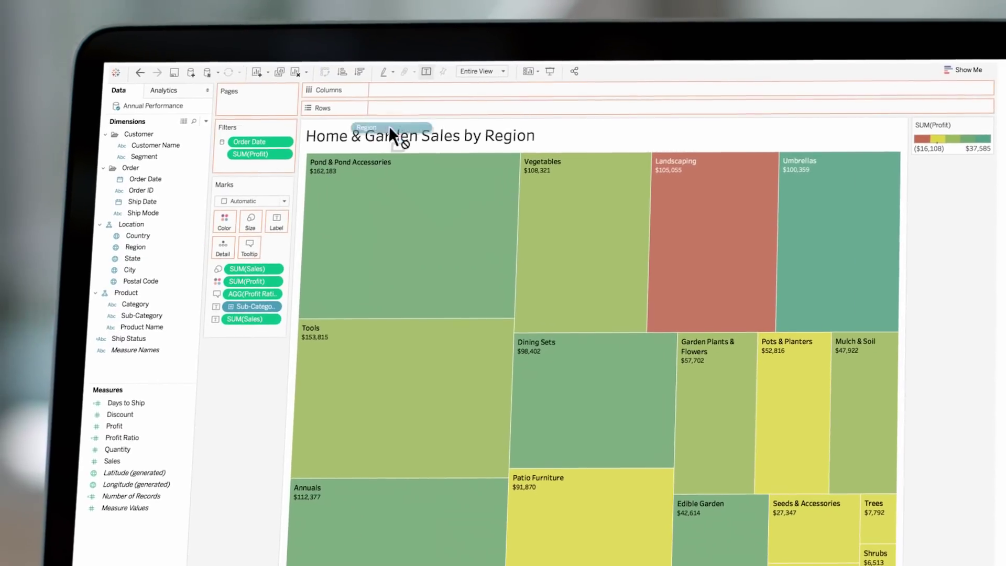
Split the treemap into Central, East, South and West rows by Region
left_click_drag(388, 135, 409, 108)
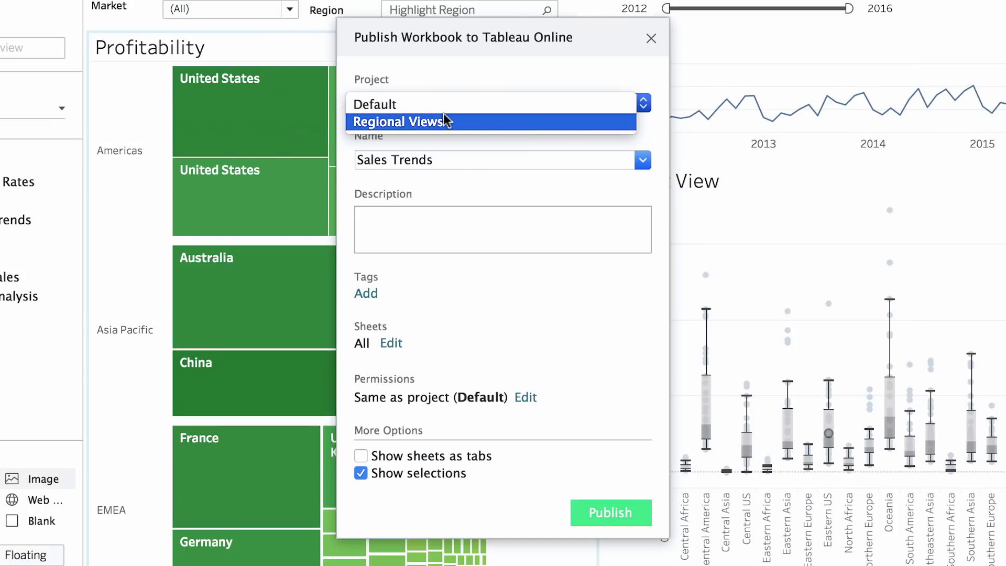
Publish to Regional Views, filter retention from selected histogram bars, and show Device as a treemap
left_click(443, 121)
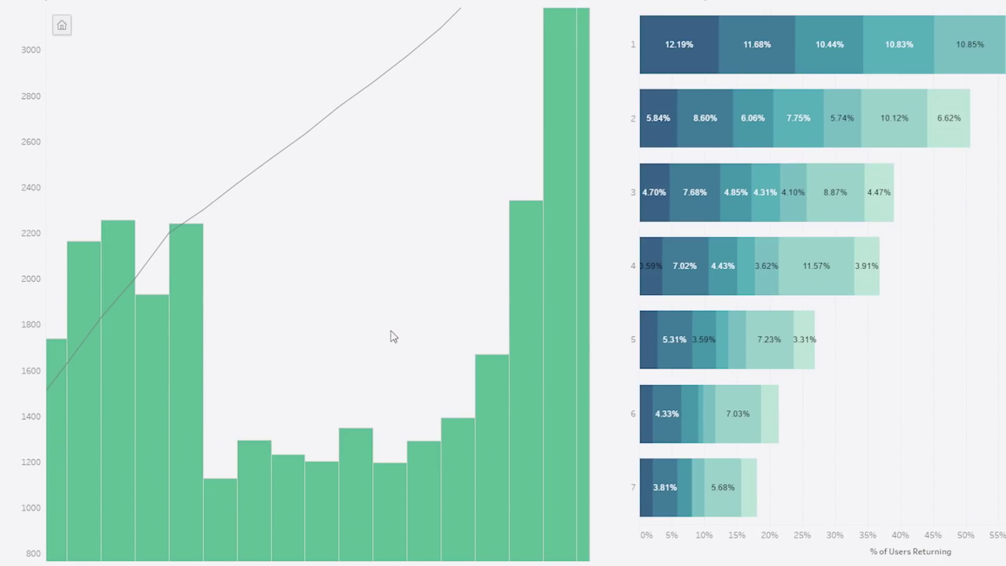
left_click_drag(250, 424, 488, 491)
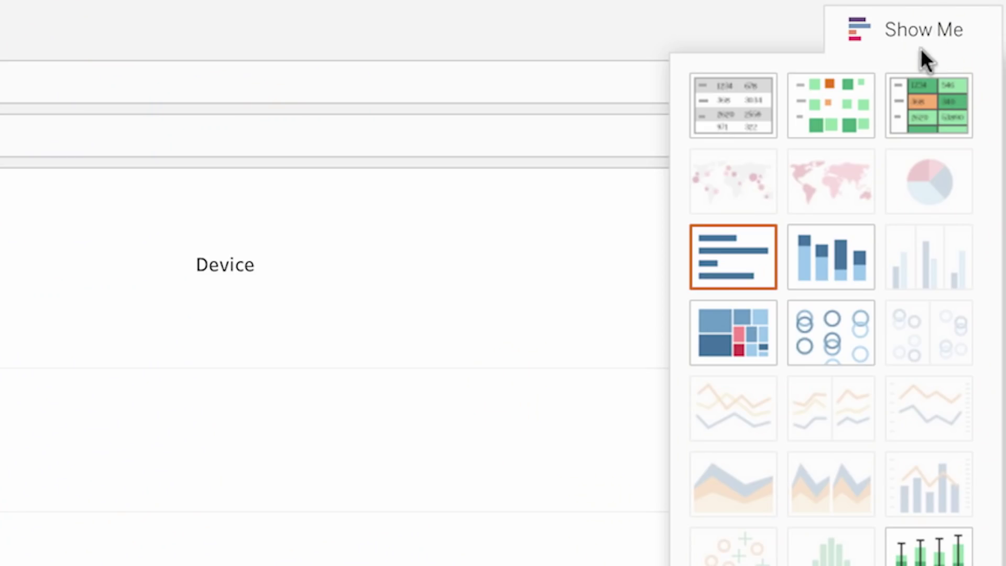
left_click(737, 313)
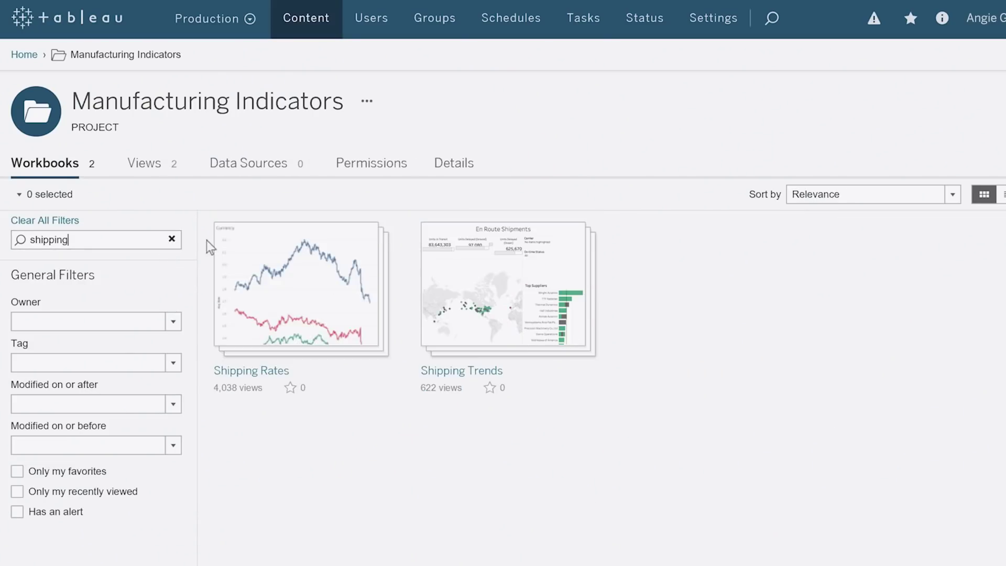
Open the Shipping Trends dashboard, then edit Manufacturing's permissions on Product Defects
left_click(542, 294)
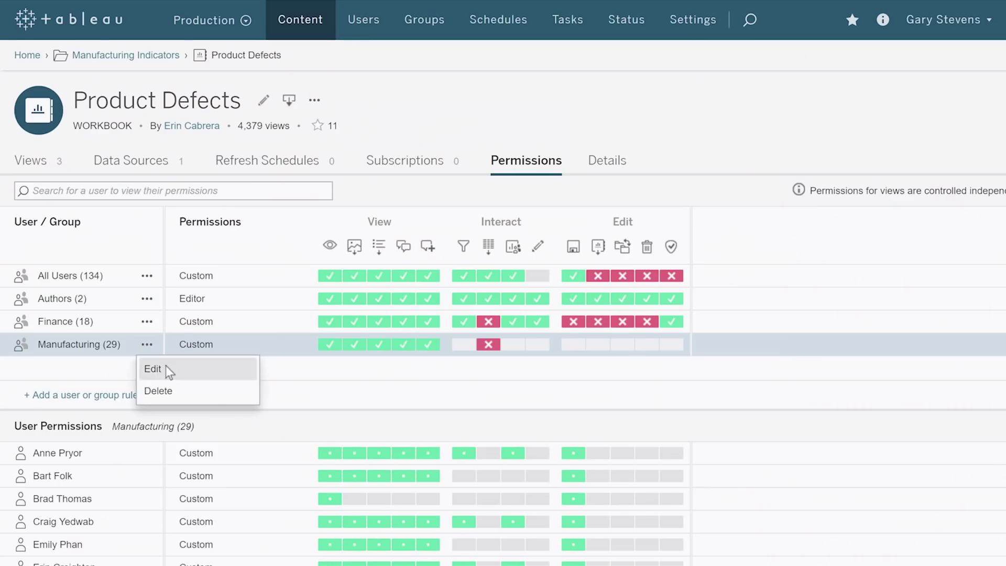
left_click(154, 369)
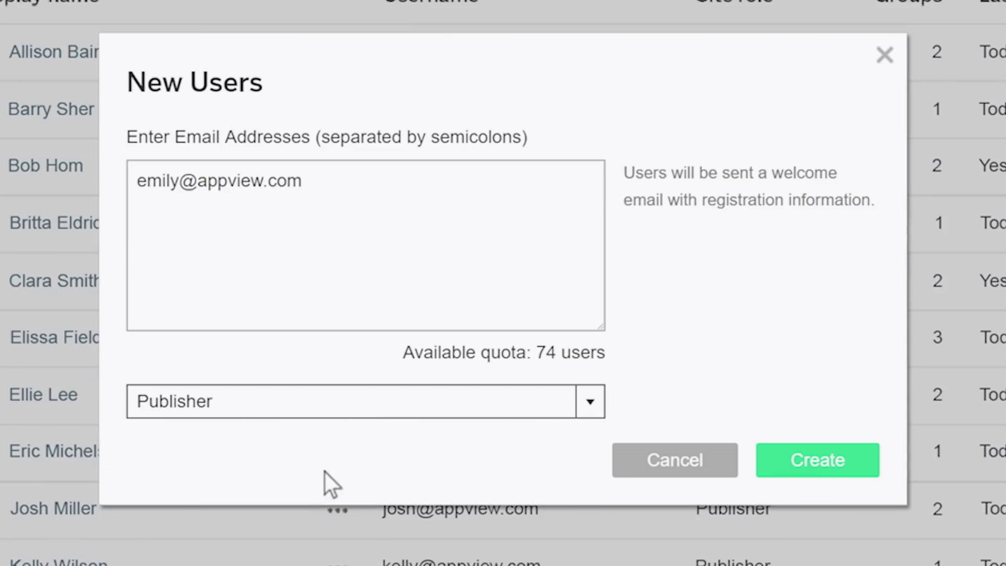
left_click(817, 460)
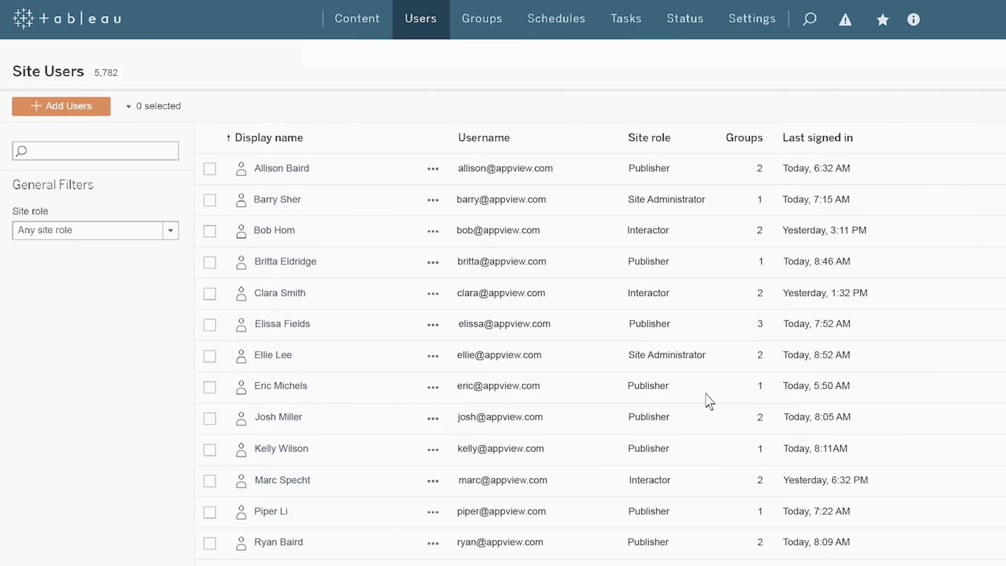